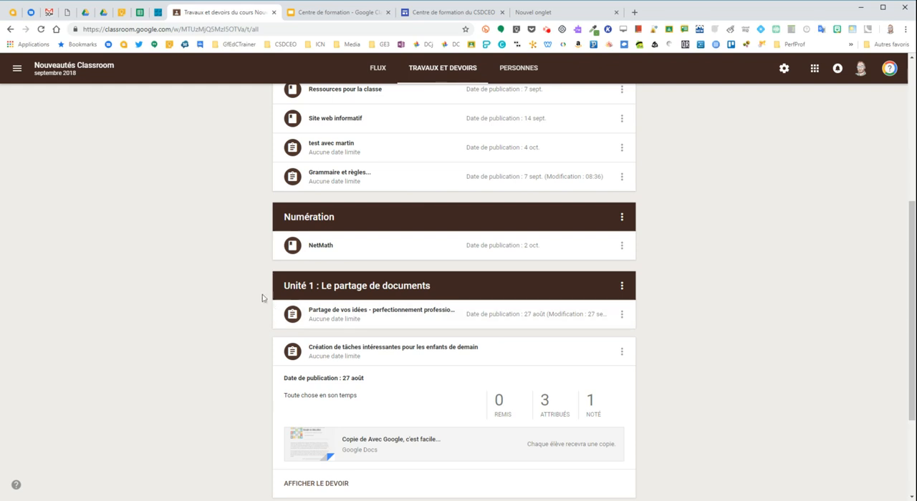
Step: Open the Collaborer CSDCEO submission for the assignment "Création de tâches intéressantes pour les enfants de demain" in the grading view
scroll(248, 248, "up", 1)
scroll(248, 248, "down", 2)
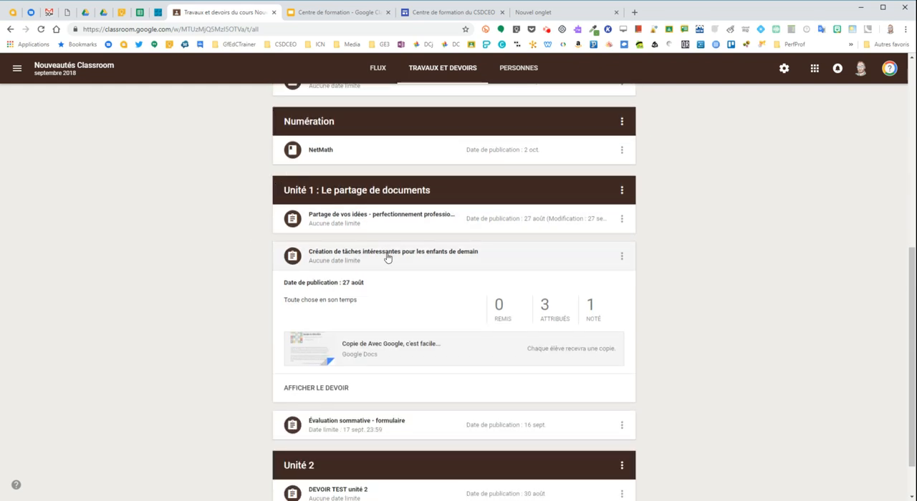
left_click(544, 308)
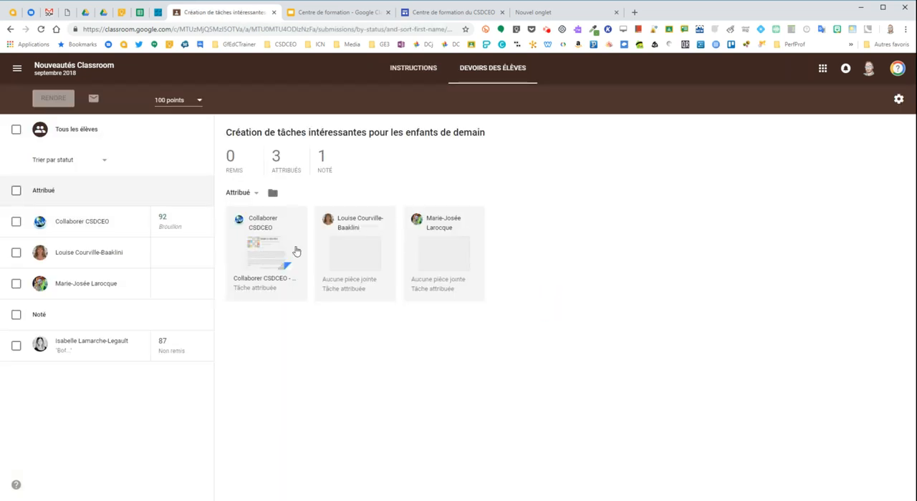
left_click(266, 256)
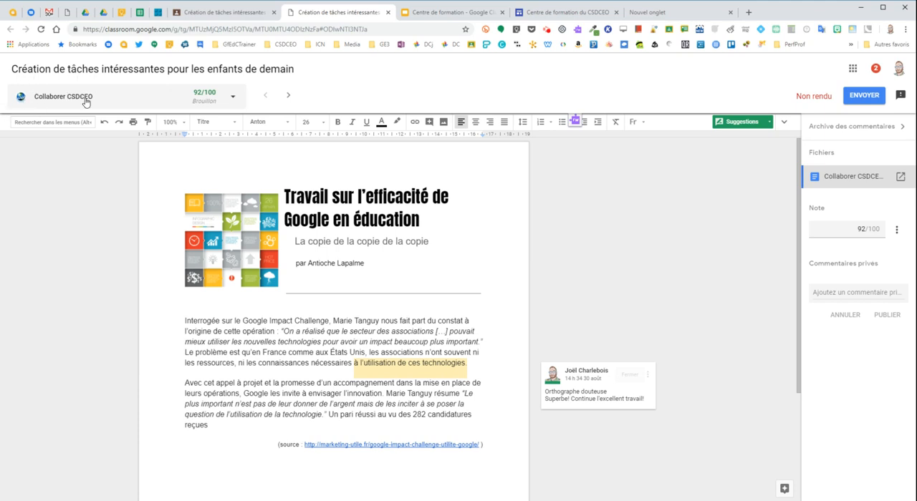
Step: Browse between the student submissions and check the assignment's student work overview, ending on the Collaborer CSDCEO document
left_click(232, 99)
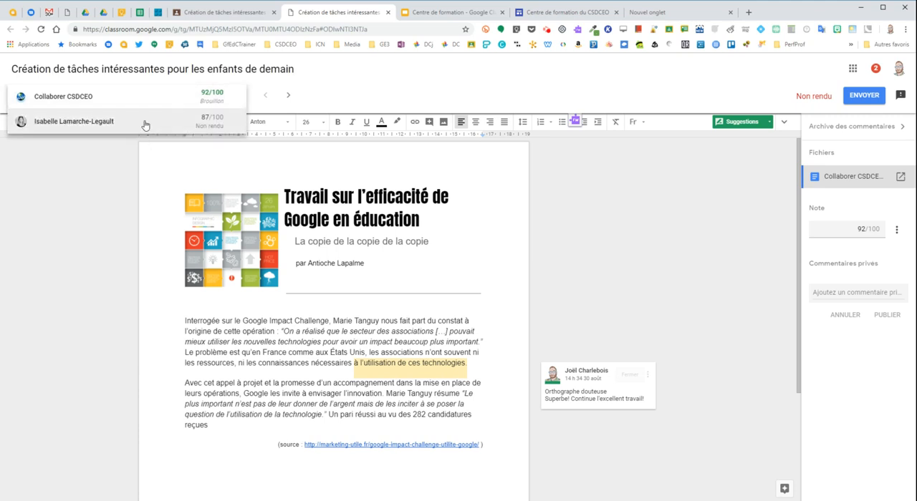
left_click(129, 160)
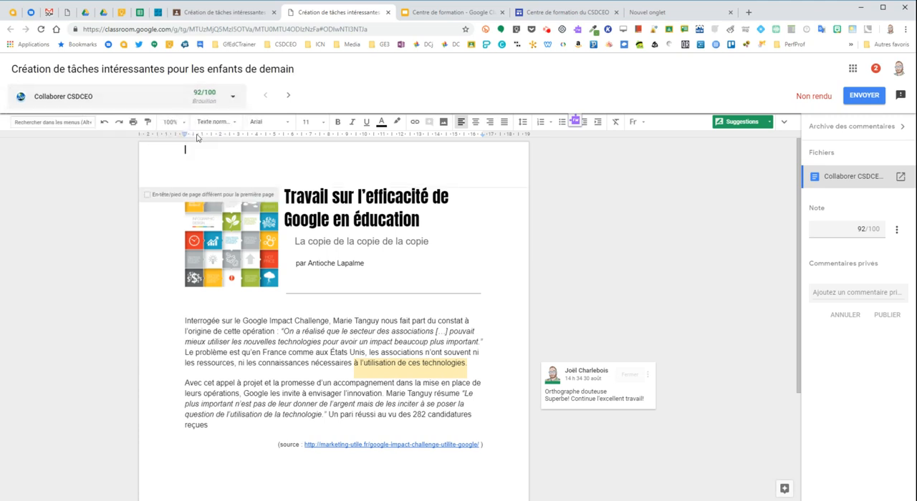
left_click(287, 98)
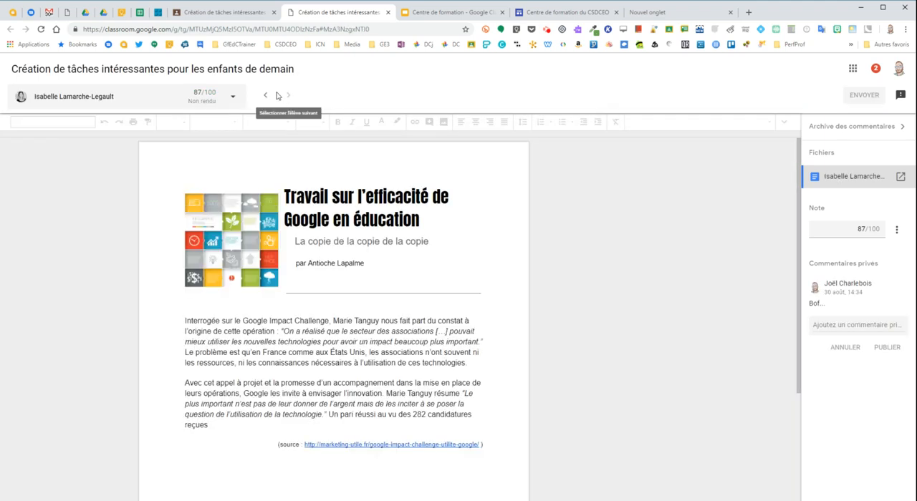
left_click(265, 96)
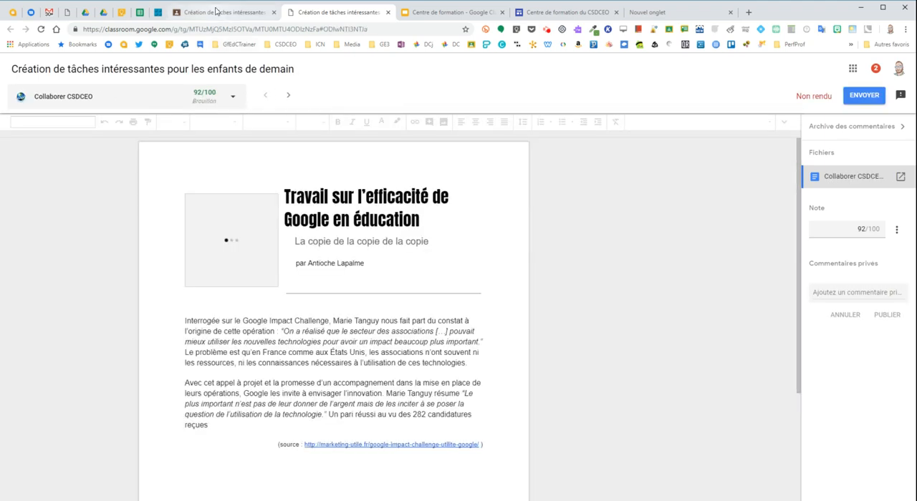
left_click(218, 12)
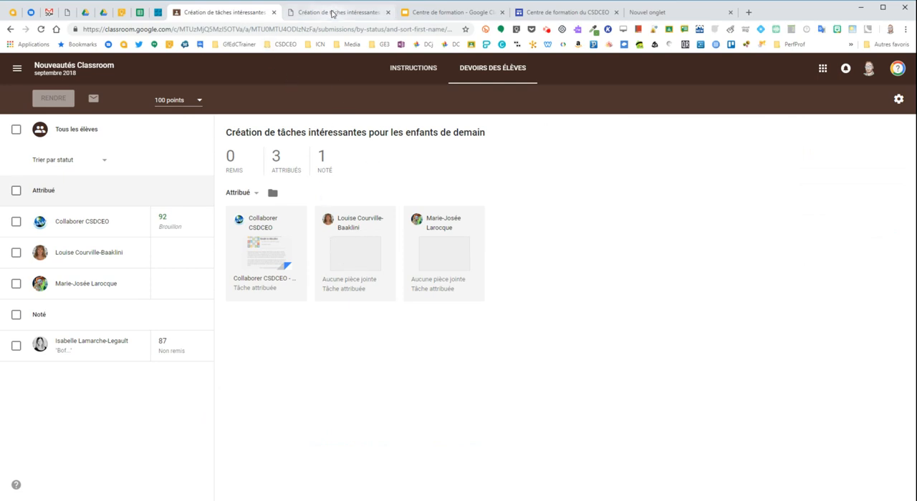
left_click(296, 12)
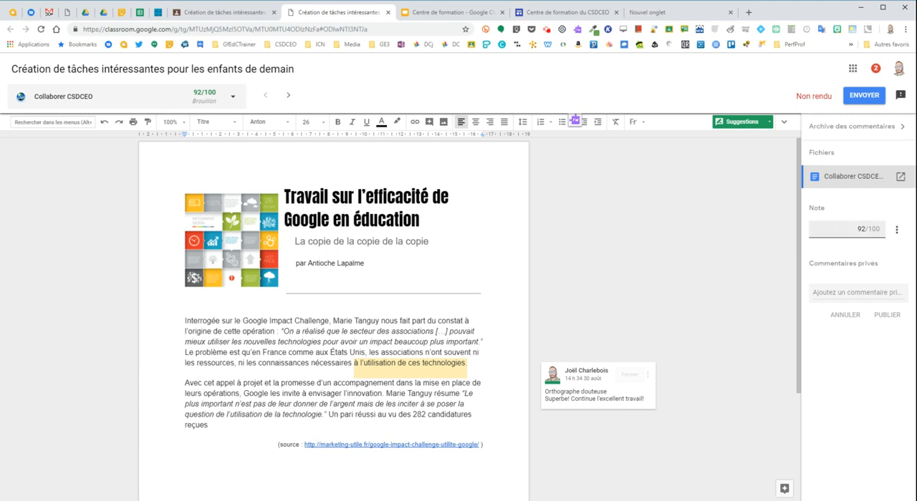
Step: Draft the private comment "Bravo continue ton excellent travail..." for the Collaborer CSDCEO submission
left_click(821, 292)
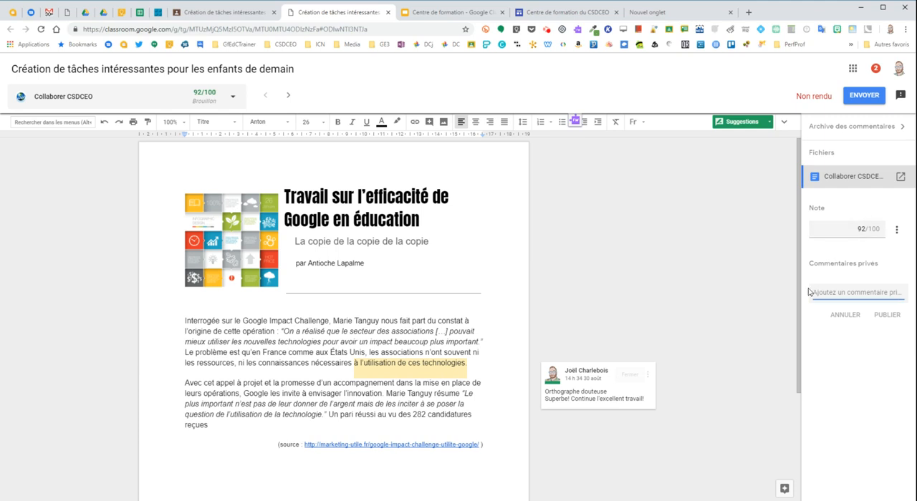
type("Brav")
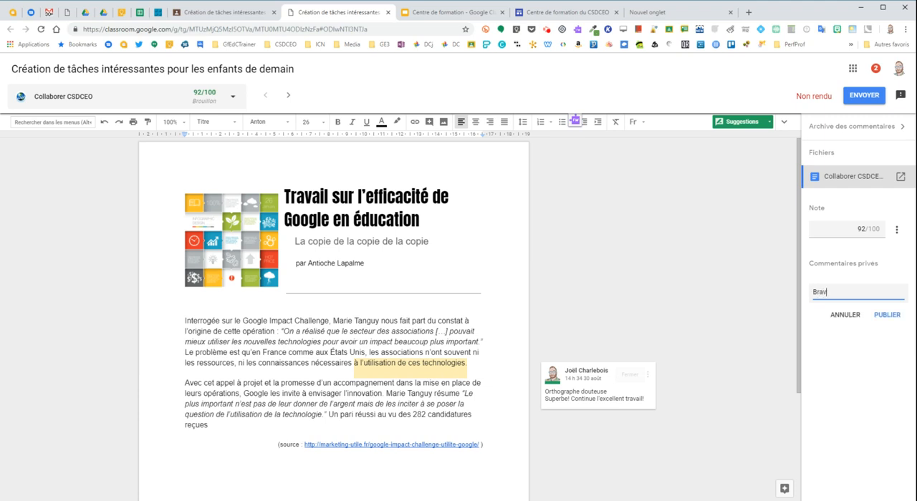
type("o contineu")
type(" ton excellent travil...")
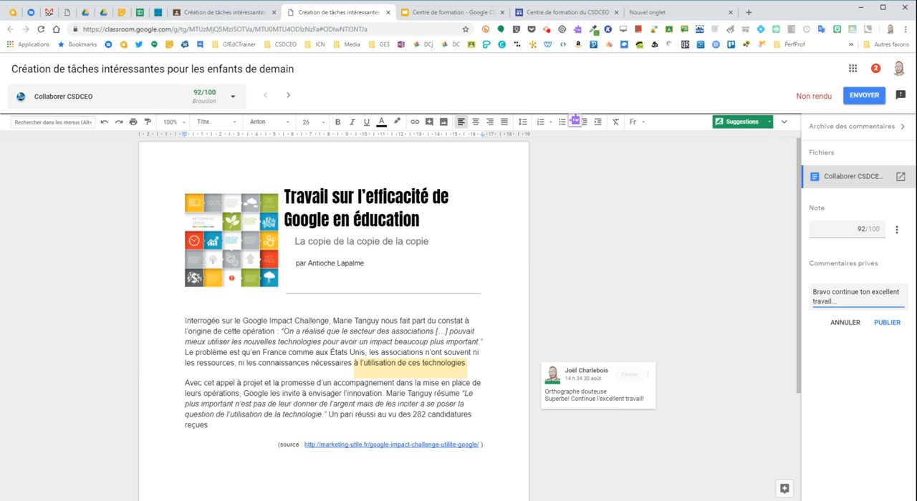
Step: Suggest deleting the word "cet" at the start of the document's second paragraph
double_click(208, 383)
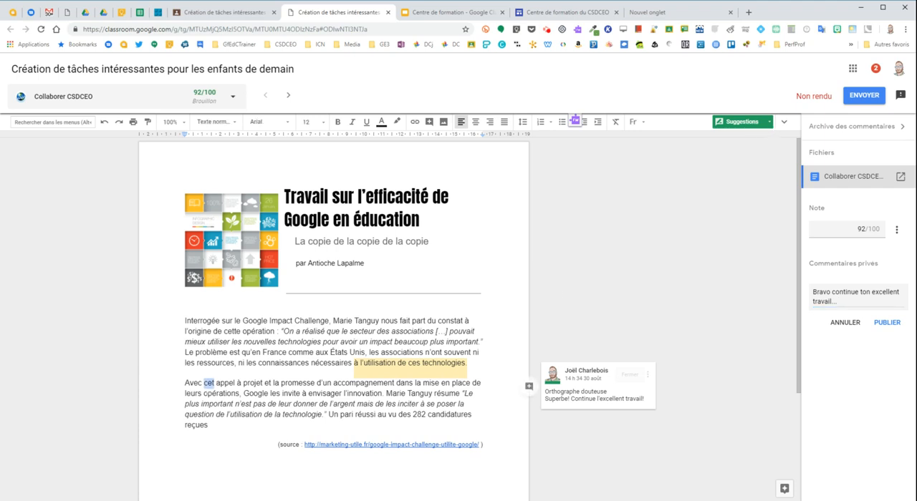
key("Delete")
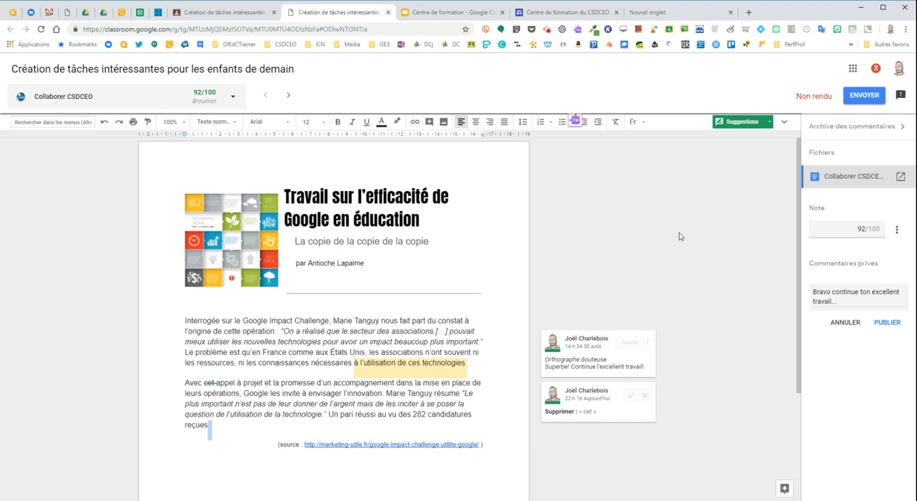
Step: Add the comment "Gargouille tes verbes" to the comment bank
left_click(857, 129)
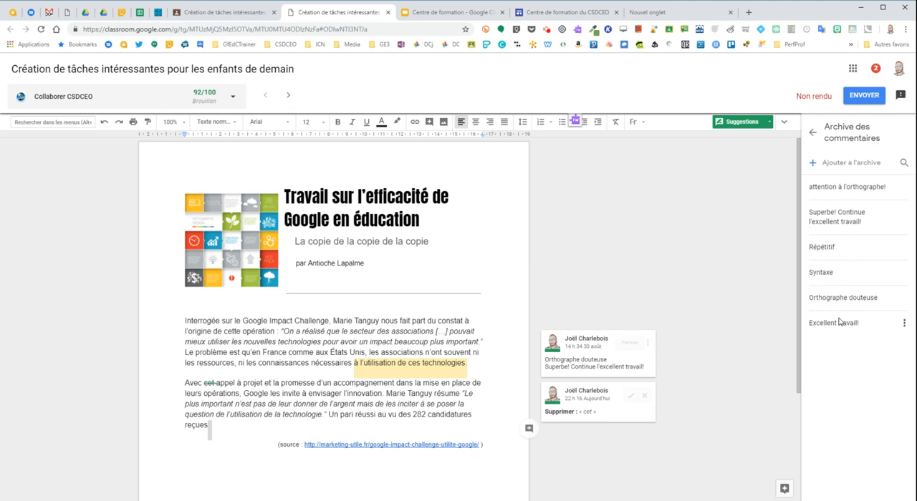
left_click(831, 166)
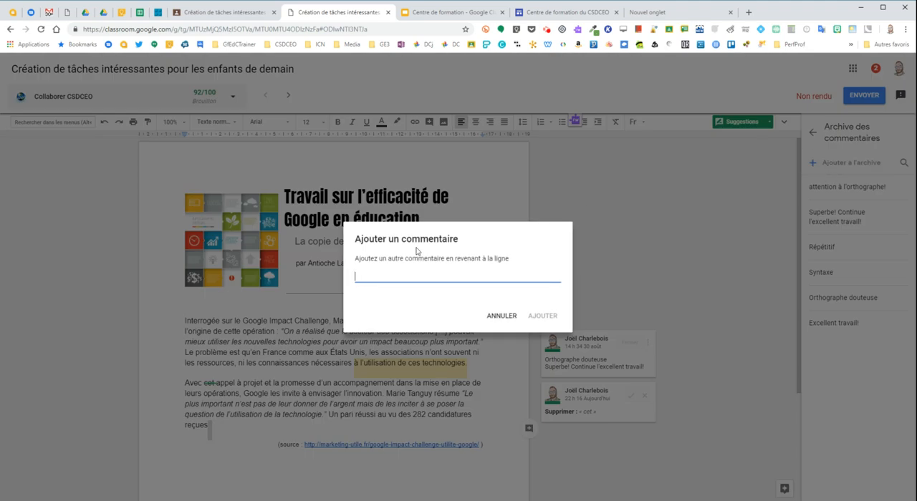
type("Gargouille te s")
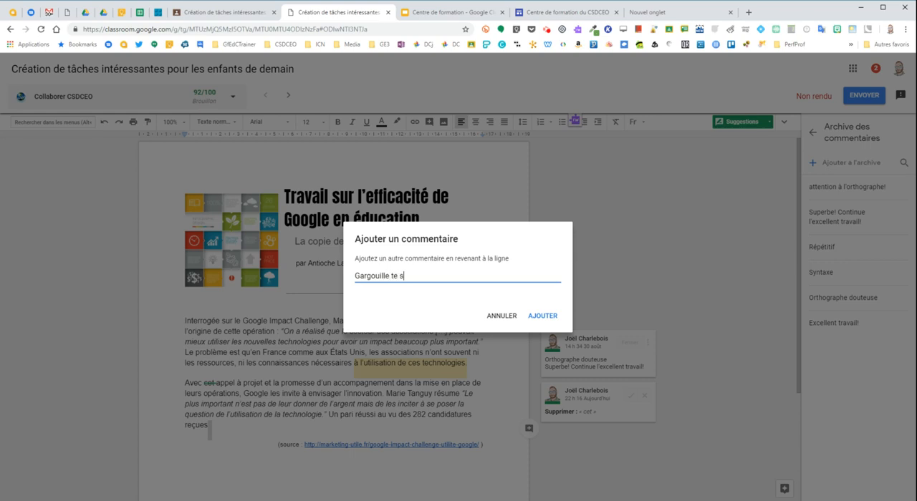
type("verbes")
left_click(542, 316)
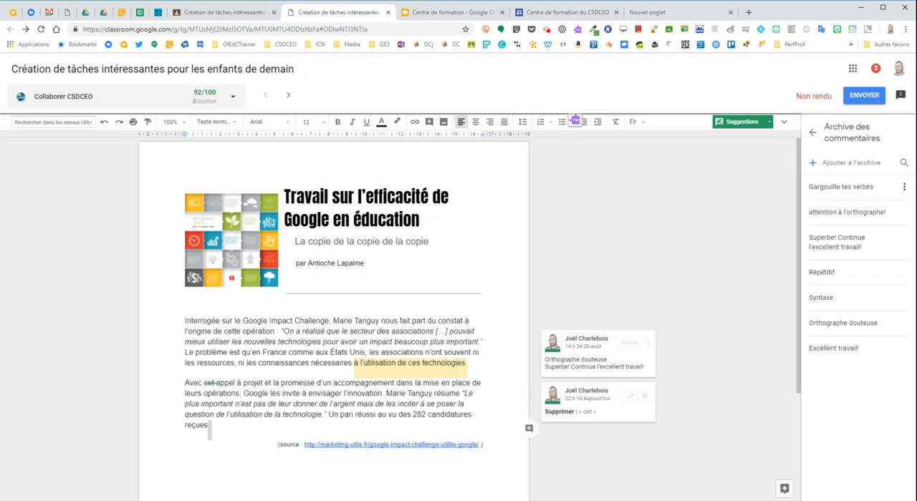
Step: Examine the options available for the saved comment "Gargouille tes verbes", and return to the grading details
left_click(904, 189)
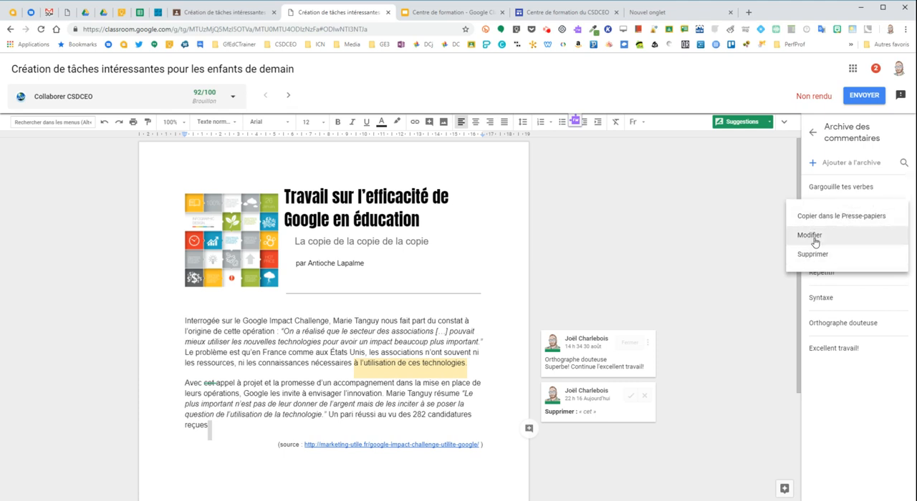
left_click(793, 194)
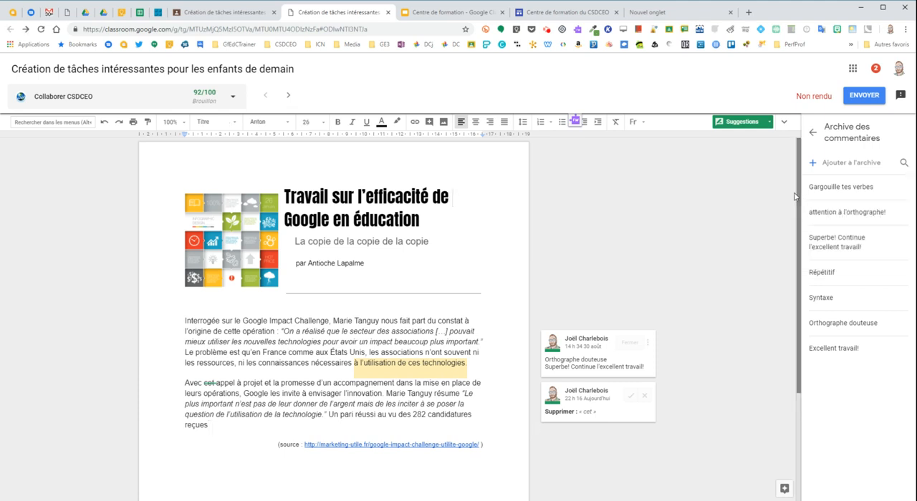
left_click(812, 132)
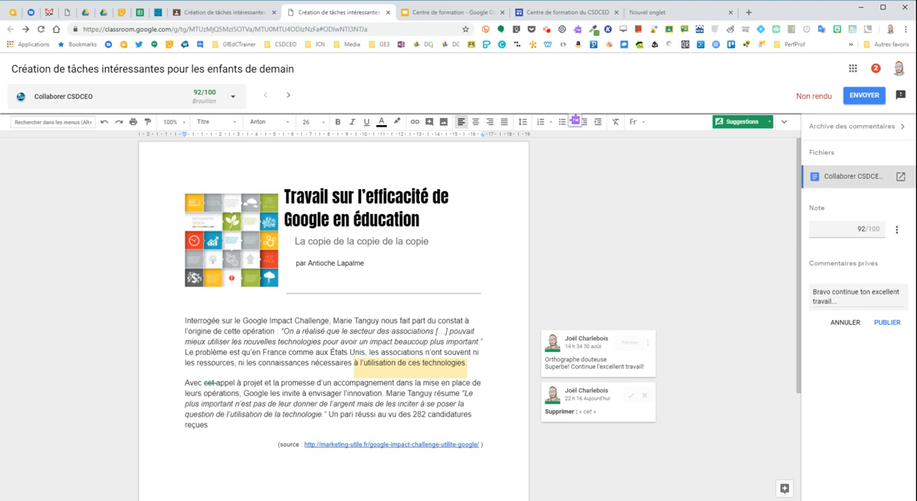
Step: Comment on the person's name in the first sentence with the saved comment "Orthographe douteuse"
double_click(360, 321)
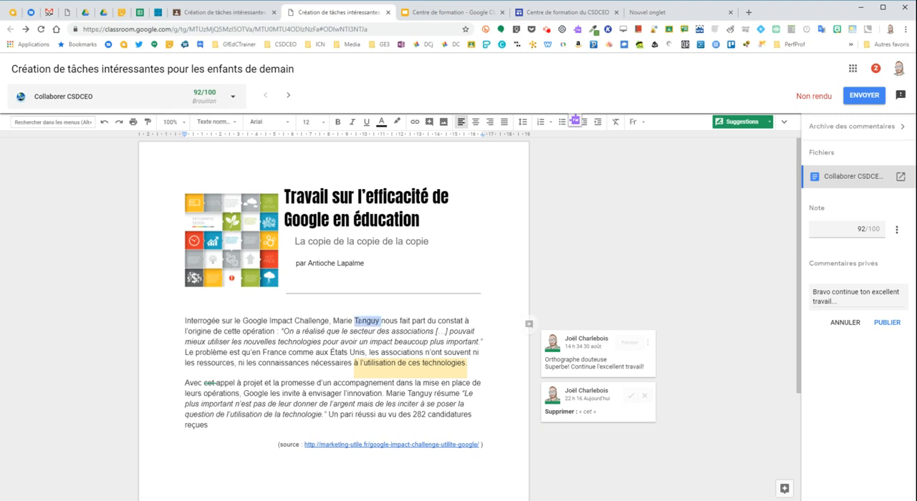
left_click_drag(332, 321, 386, 321)
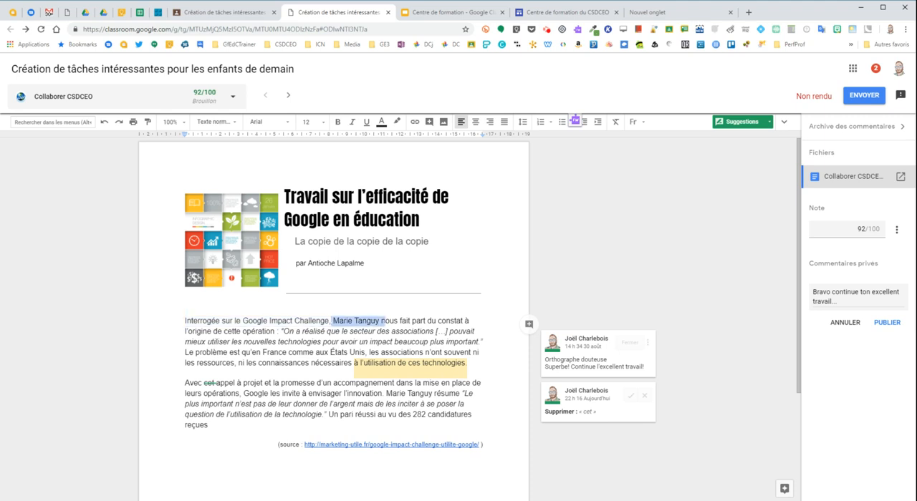
left_click(529, 325)
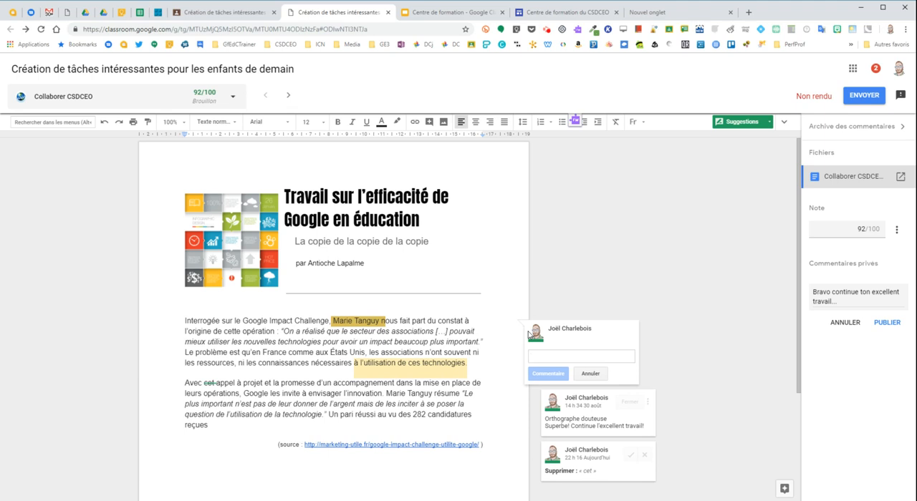
type("/")
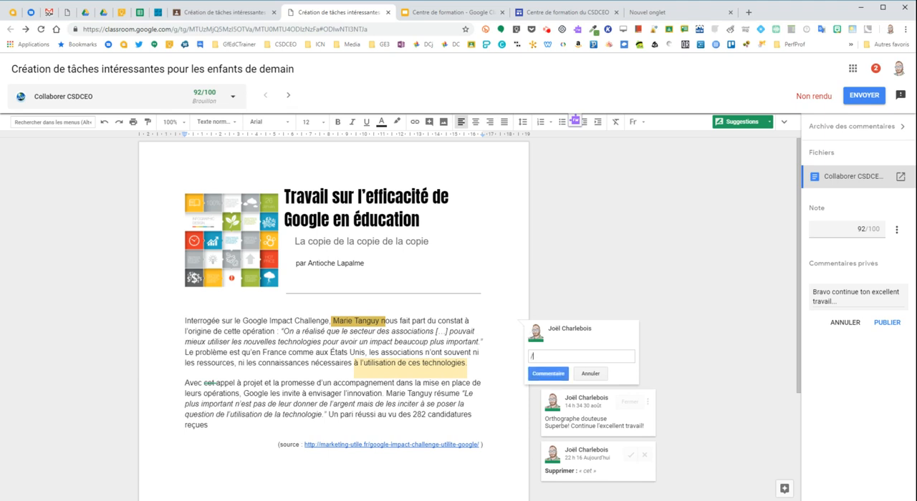
key("BackSpace")
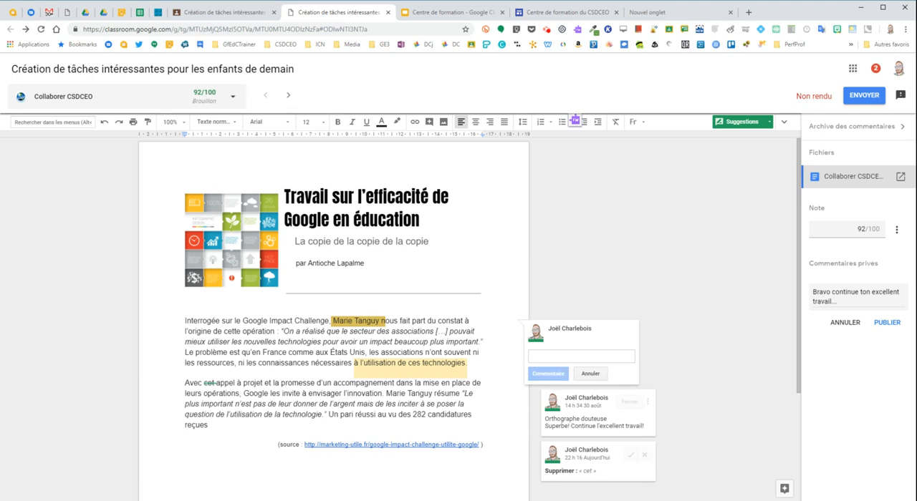
type("#")
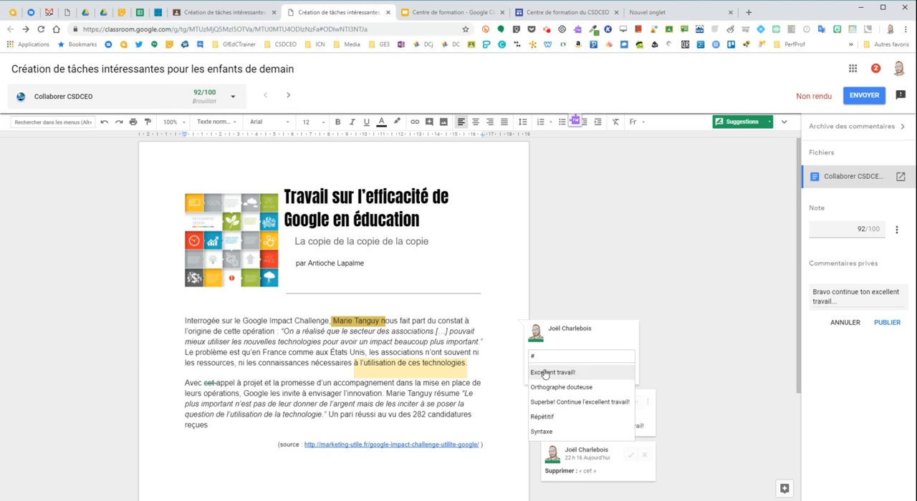
scroll(578, 412, "down", 3)
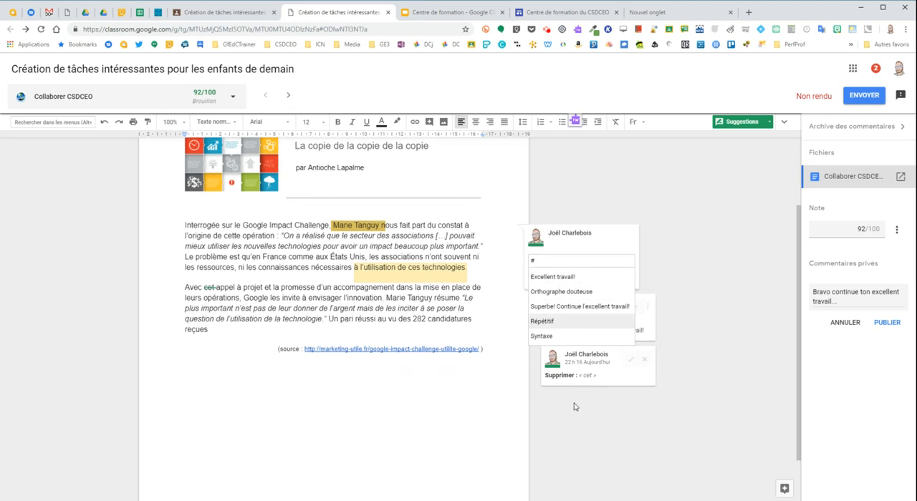
left_click(568, 293)
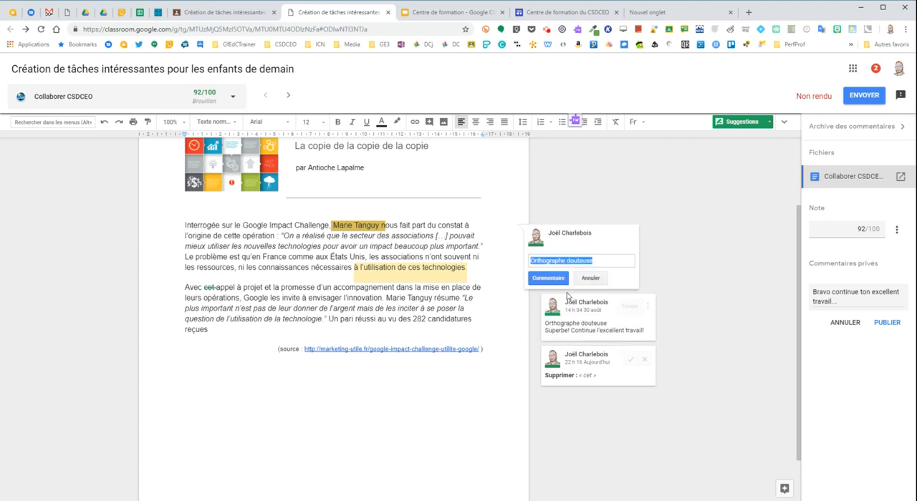
left_click(550, 330)
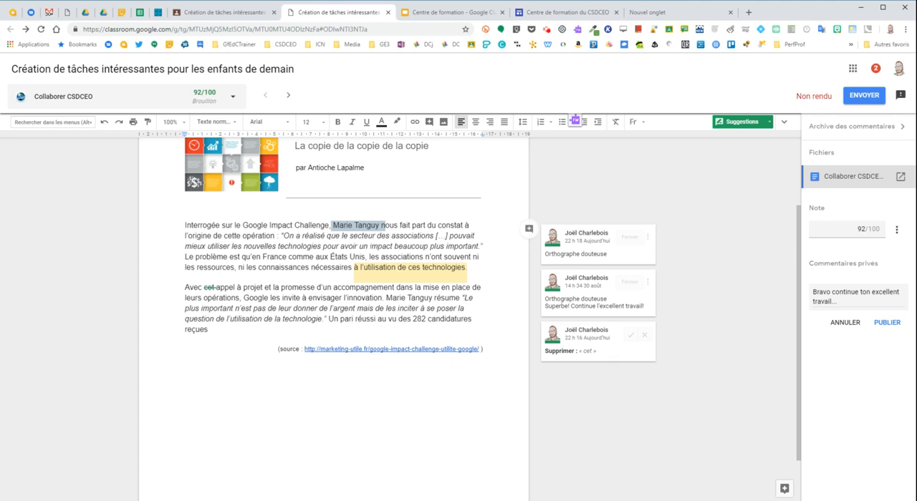
Step: Start a comment on "avoir un impact" in the first paragraph and fill it with the saved comment "Gargouille tes verbes"
left_click_drag(340, 247, 392, 246)
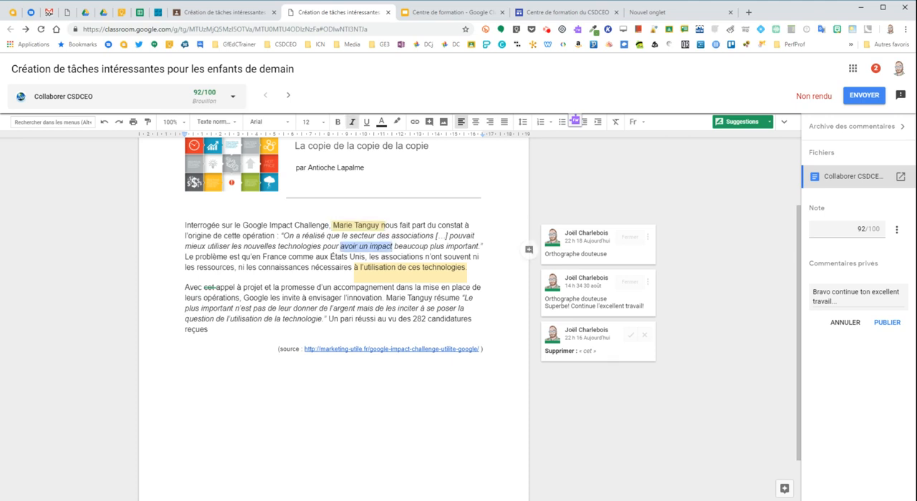
left_click(528, 249)
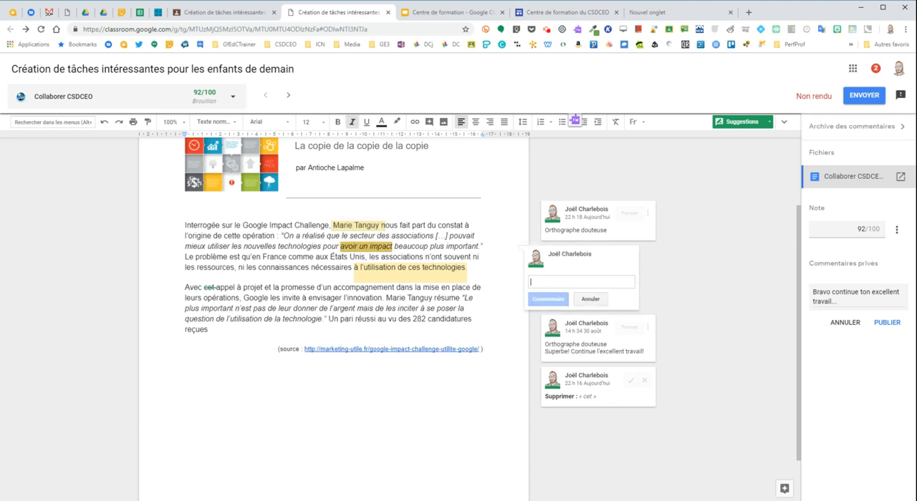
type("#")
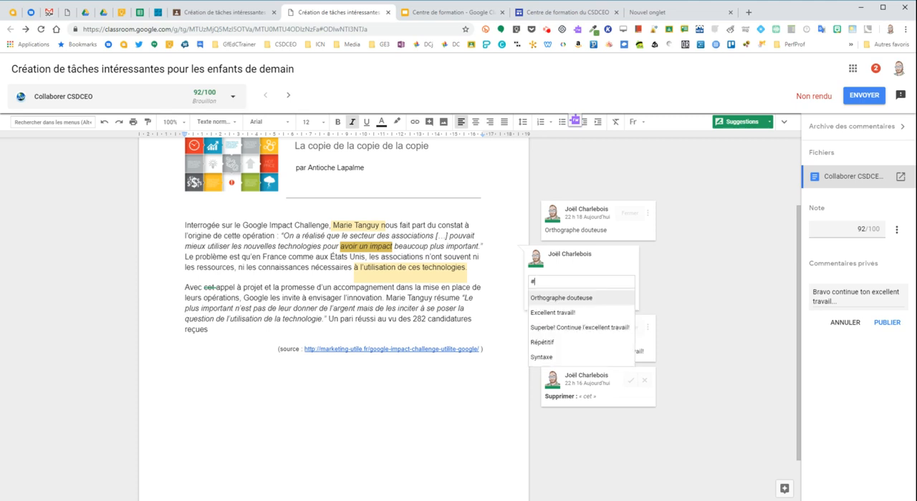
type("g")
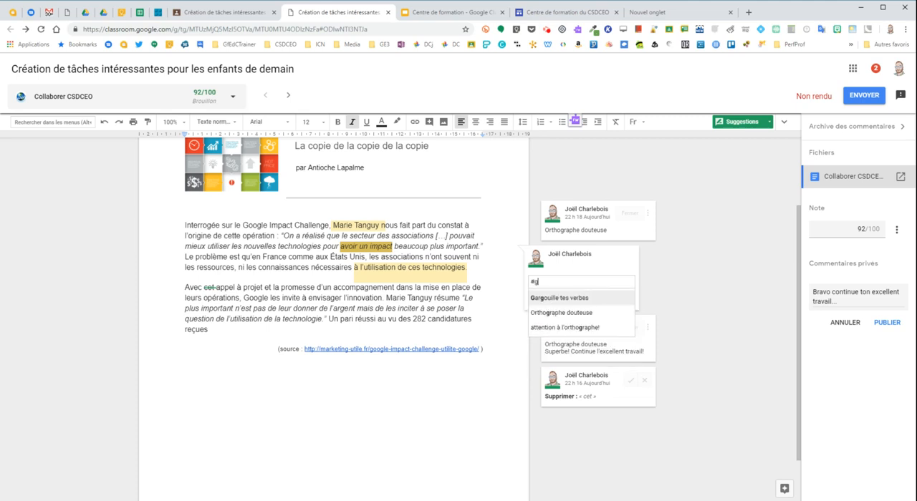
left_click(551, 298)
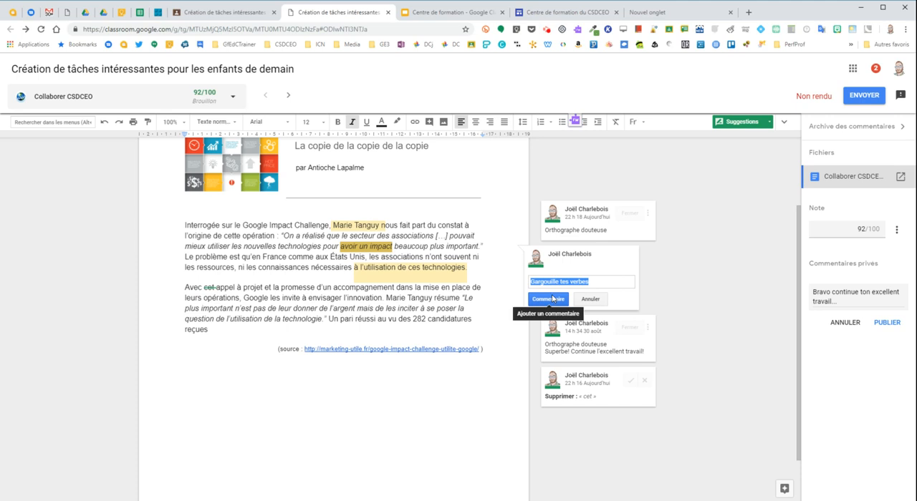
left_click(622, 283)
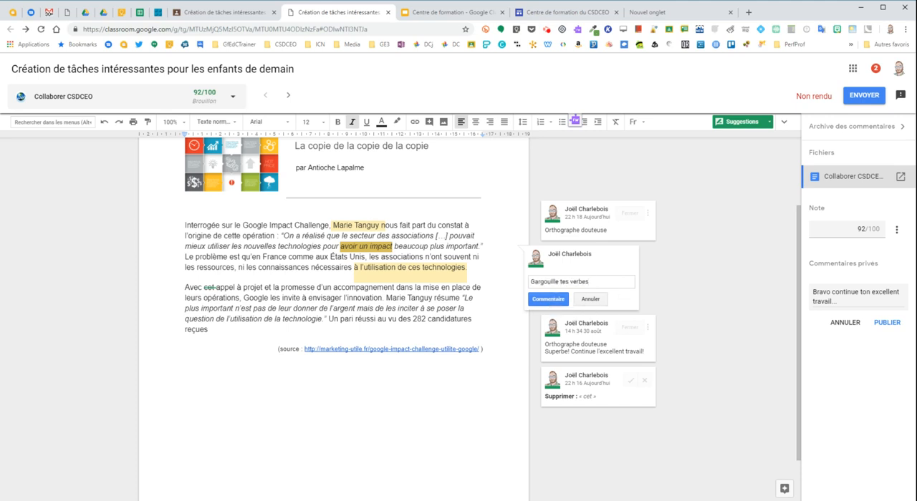
Step: Add the saved comment "Superbe! Continue l'excellent travail!" on a second line of the open comment and post it
key("Return")
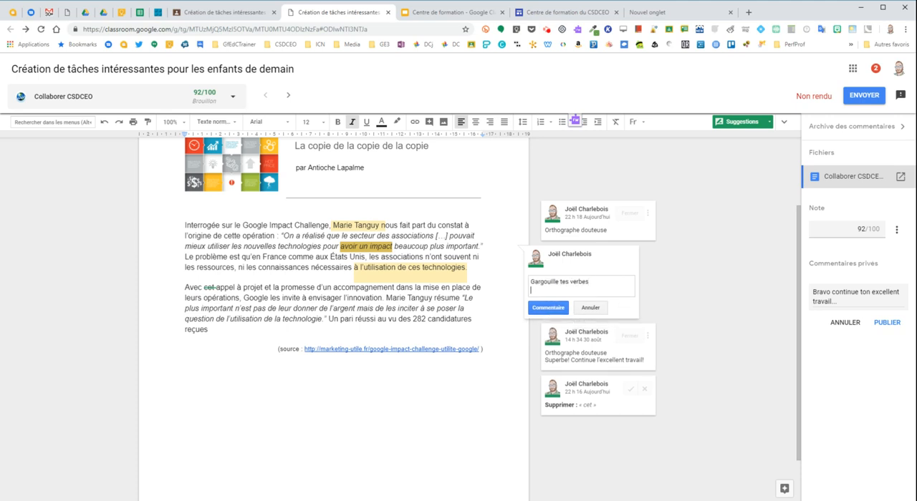
type("#")
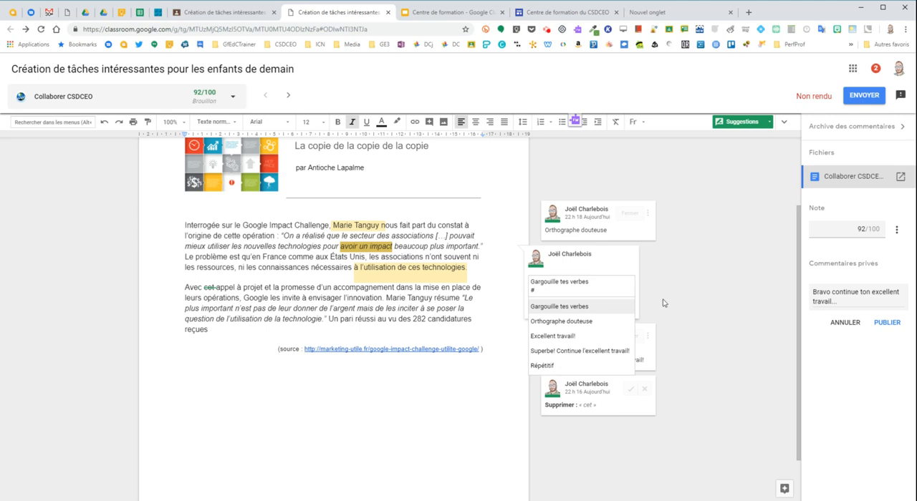
left_click(579, 351)
left_click(547, 308)
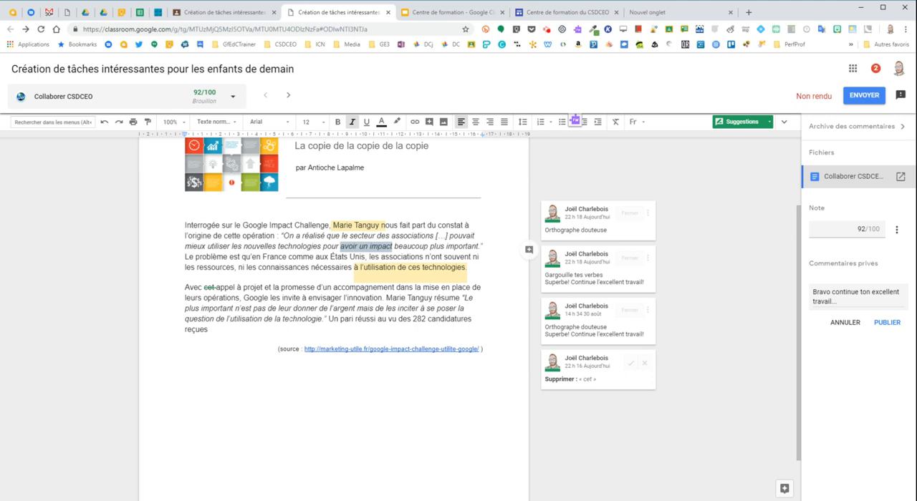
Step: Publish the drafted private comment "Bravo continue ton excellent travail..." and return the graded assignment to the student
left_click(828, 288)
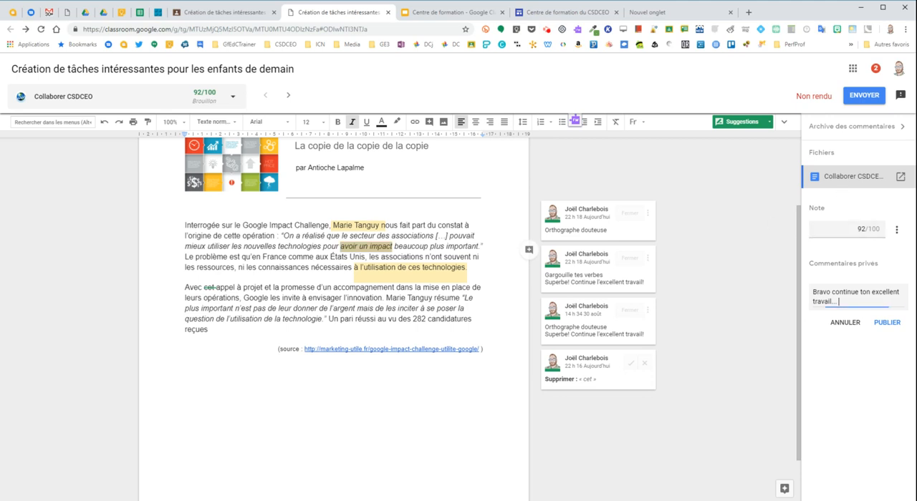
left_click(885, 325)
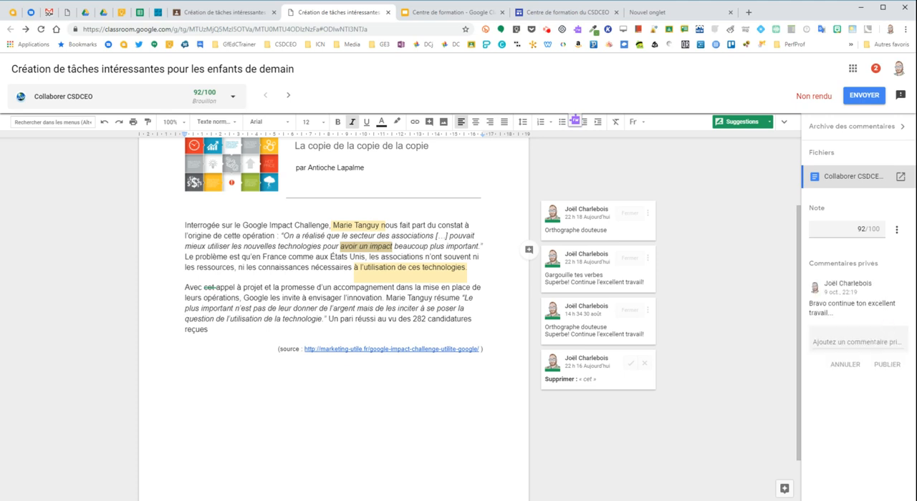
left_click(864, 96)
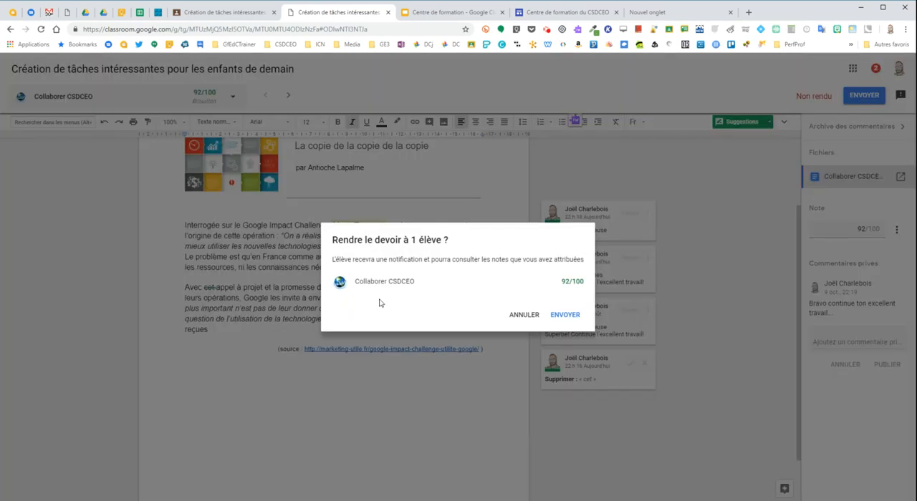
left_click(570, 315)
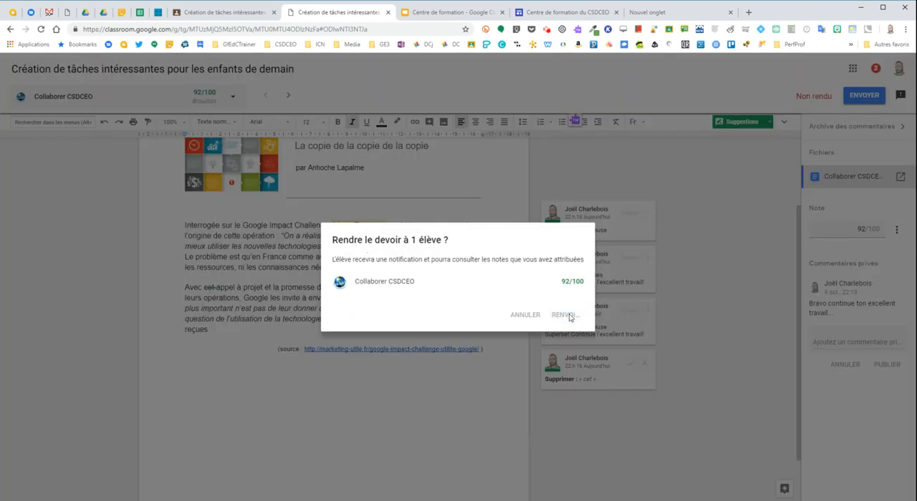